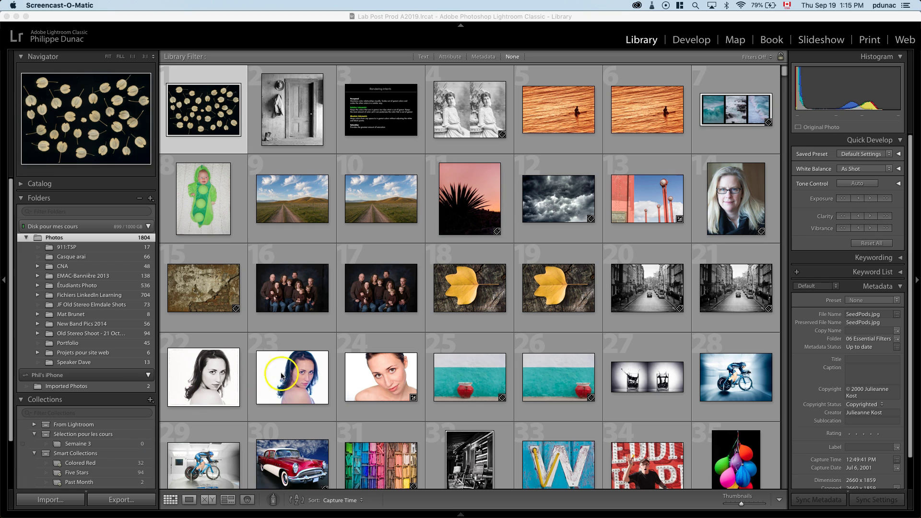
Start a photo import set to Move, using Ex_Files_LR_CC_2018_EssT_Upd 2 in the Downloads folder as the source
left_click(52, 501)
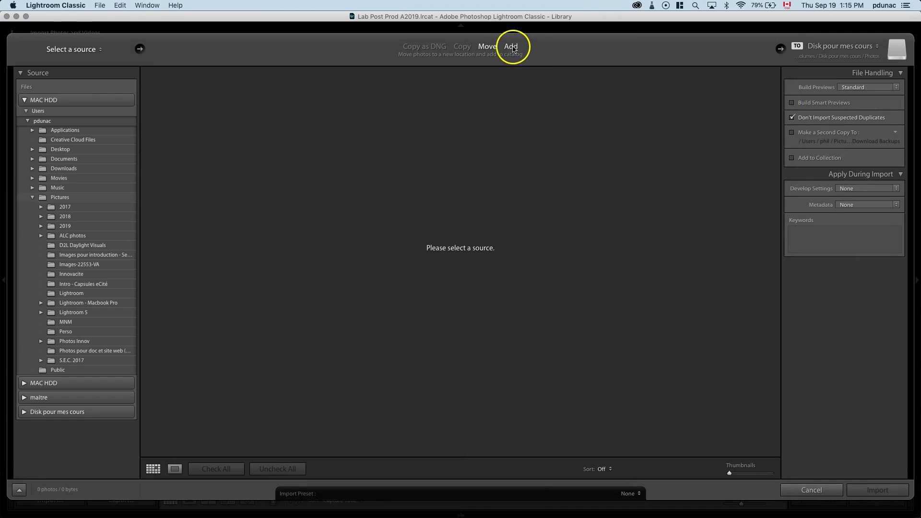
left_click(487, 48)
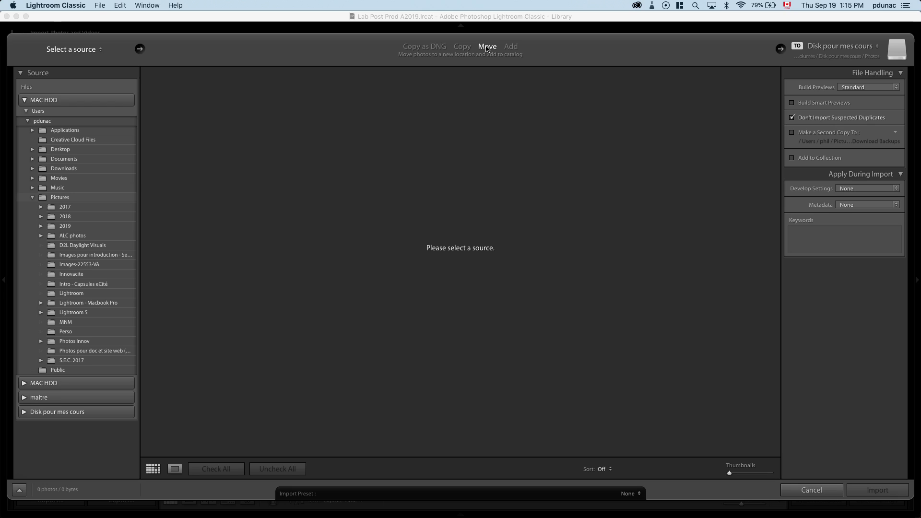
left_click(24, 100)
left_click(24, 100)
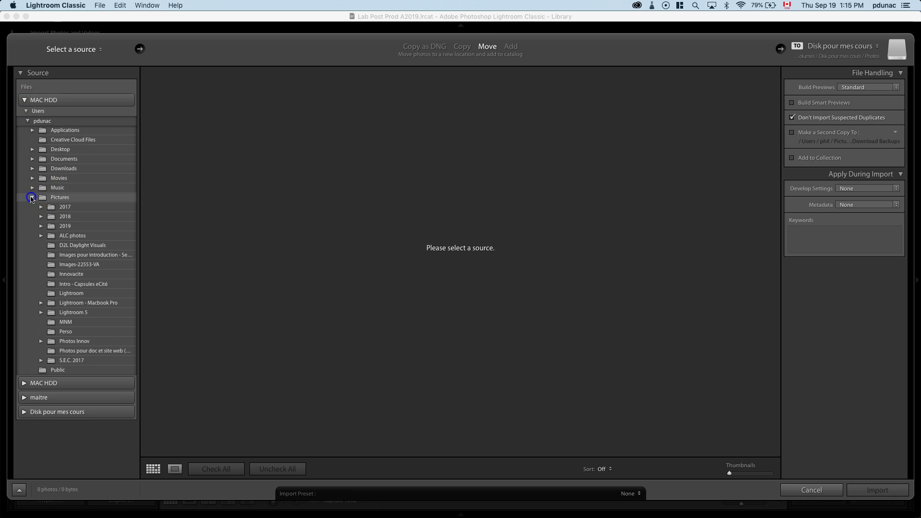
left_click(32, 196)
left_click(33, 169)
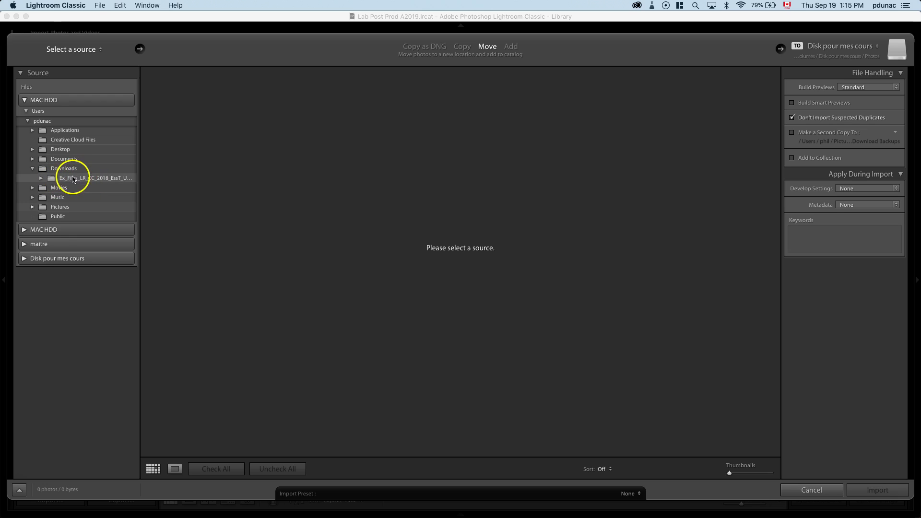
left_click(69, 179)
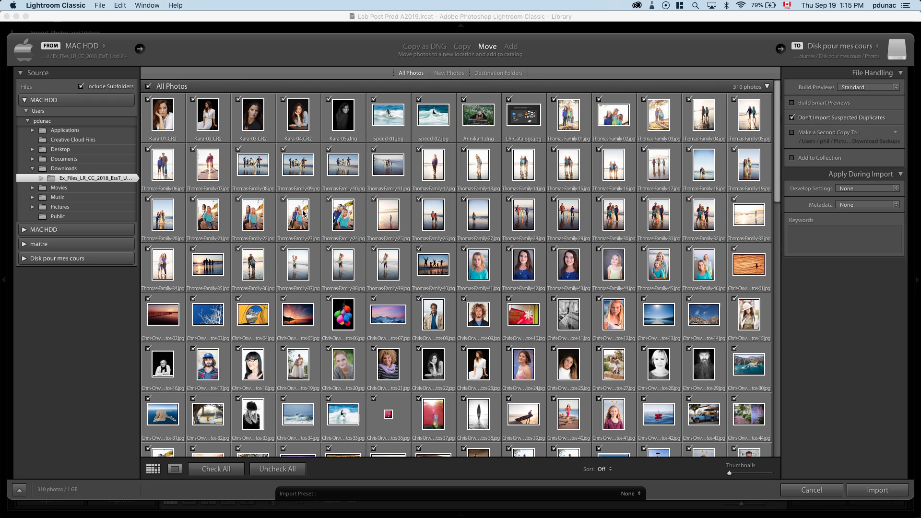
left_click(92, 179)
left_click(488, 48)
Show the Destination and File Renaming sections among the import options
right_click(847, 175)
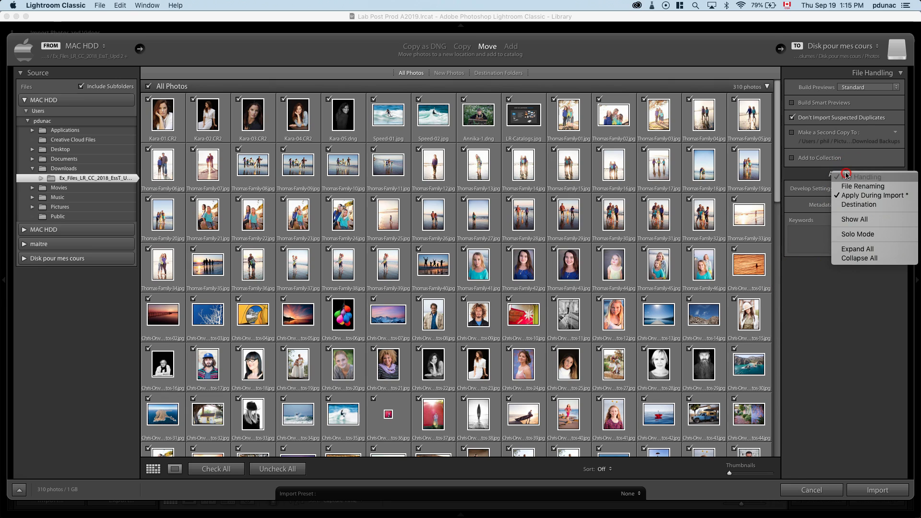
left_click(847, 204)
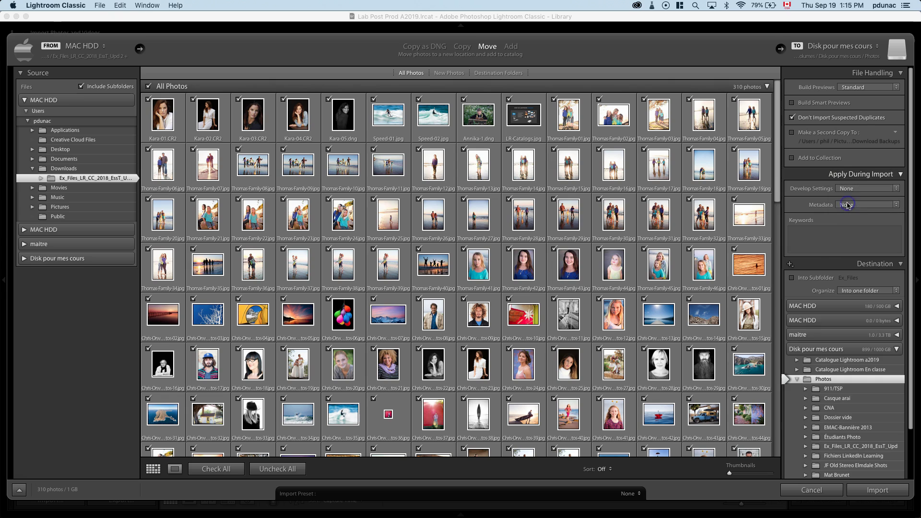
right_click(847, 176)
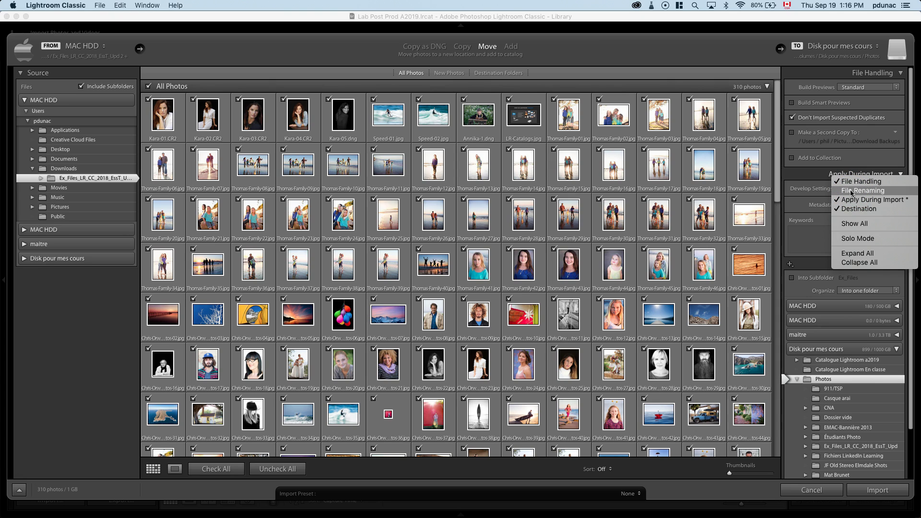
left_click(851, 191)
Collapse the Apply During Import and File Handling sections, leaving the Destination section expanded
left_click(901, 189)
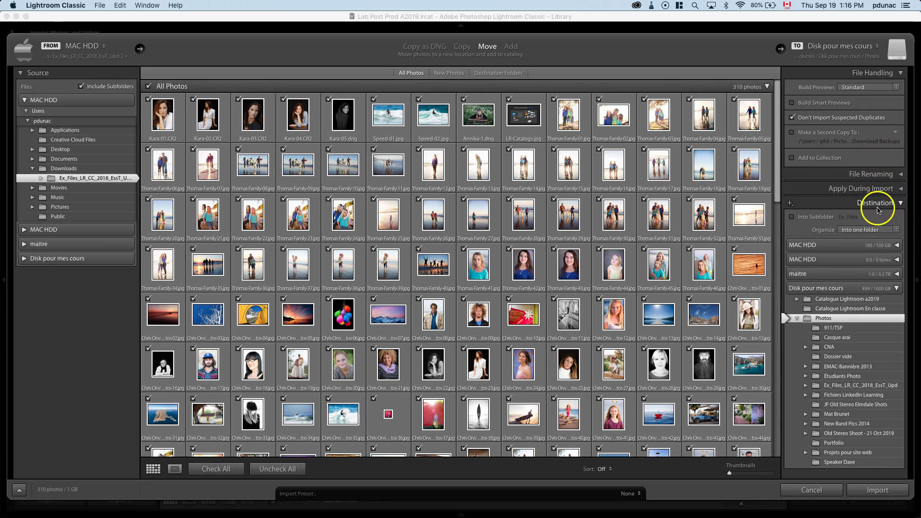
left_click(901, 75)
left_click(886, 166)
left_click(831, 145)
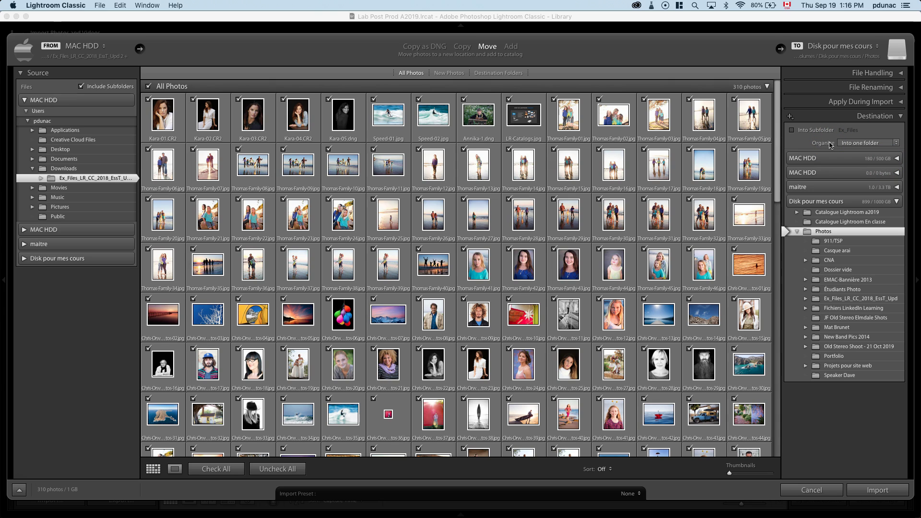
Try organizing the destination by date and look through the preview of dated folders under Photos
left_click(859, 142)
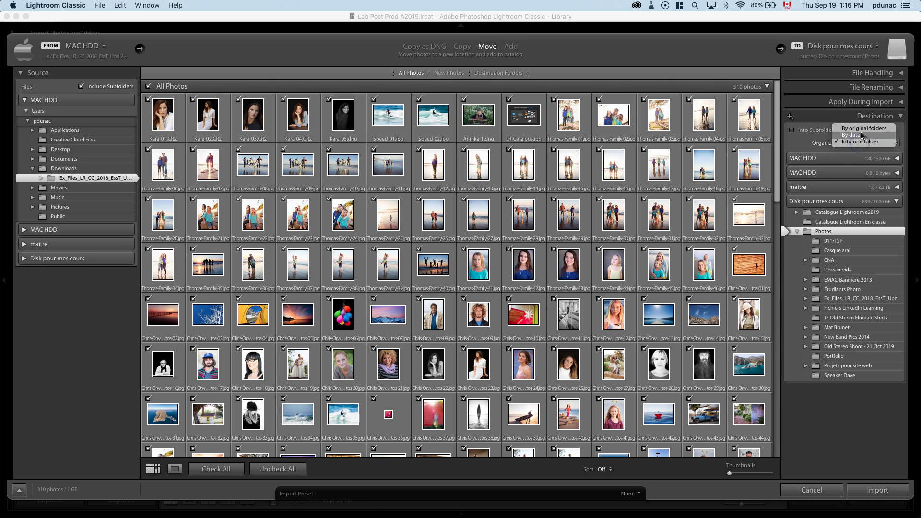
left_click(861, 135)
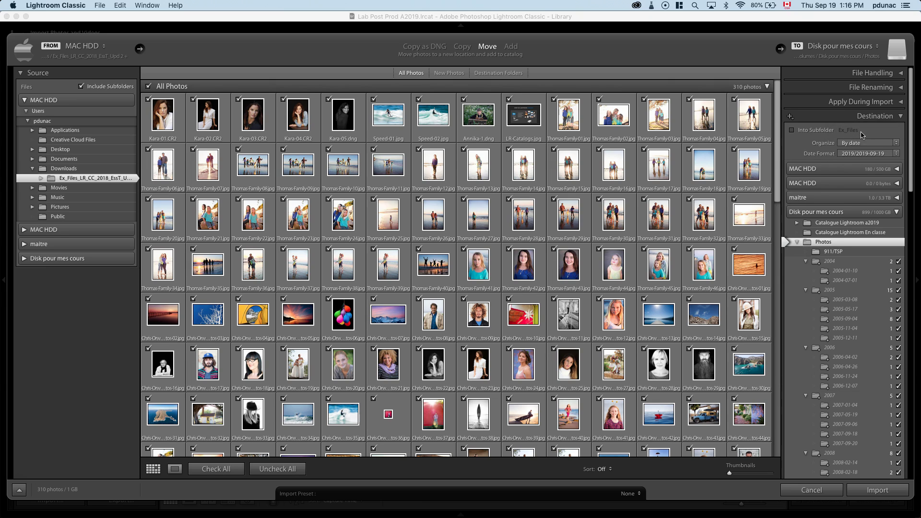
scroll(851, 308, "down", 1)
scroll(851, 307, "down", 2)
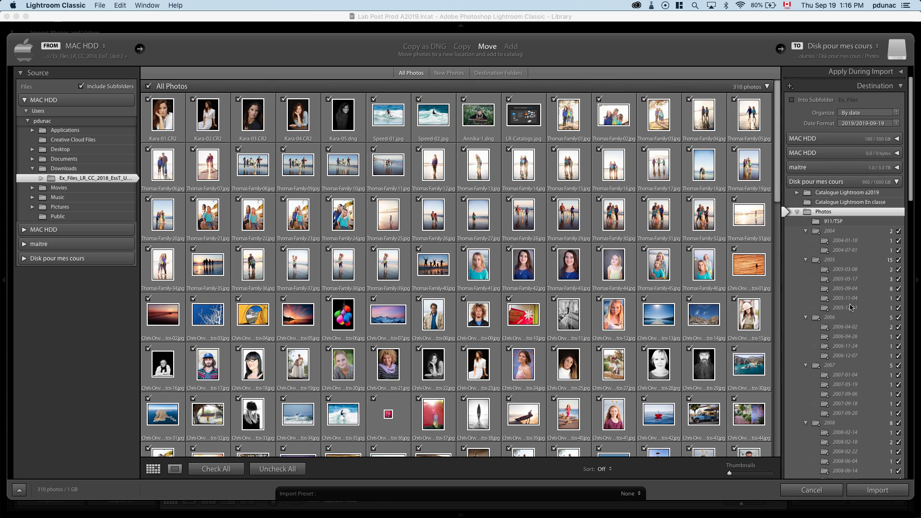
scroll(851, 307, "down", 7)
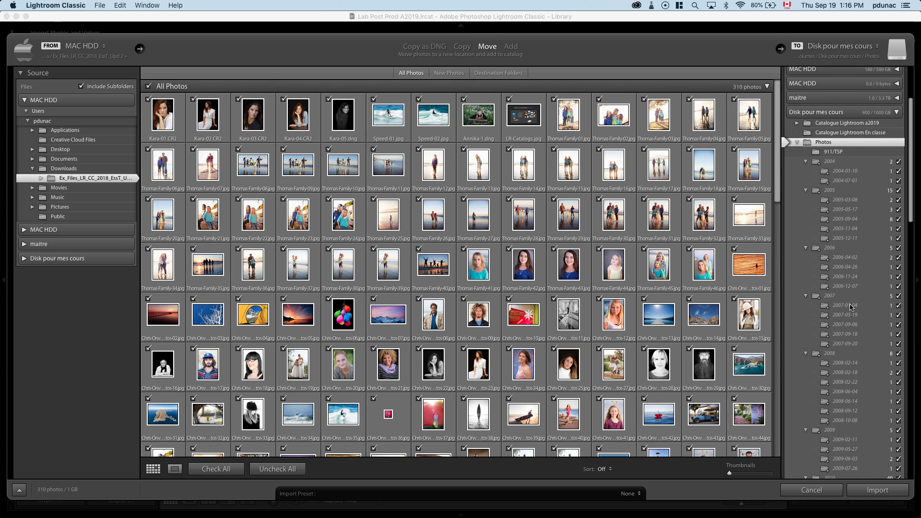
scroll(852, 261, "down", 3)
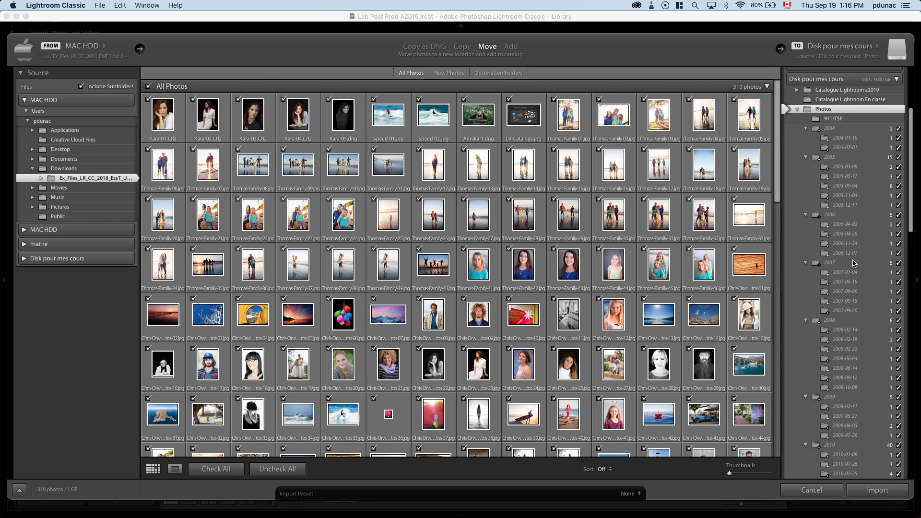
scroll(853, 263, "down", 1)
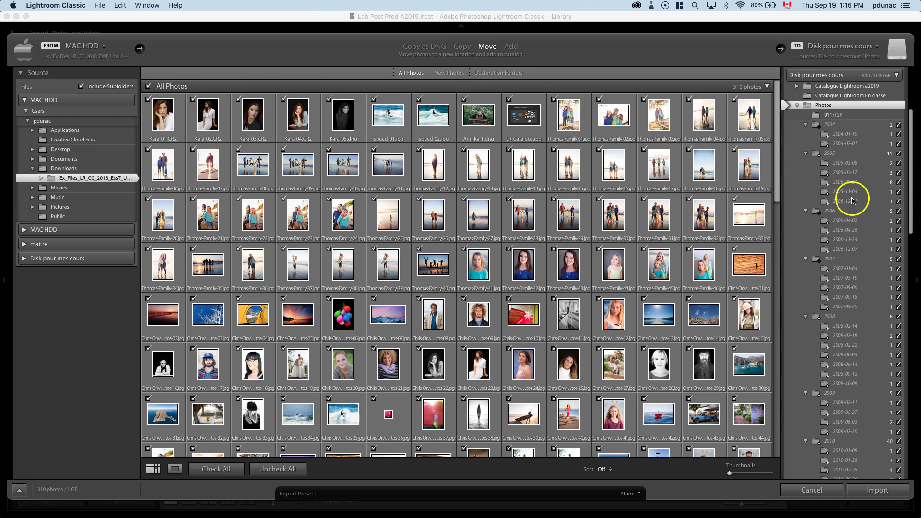
scroll(852, 190, "up", 5)
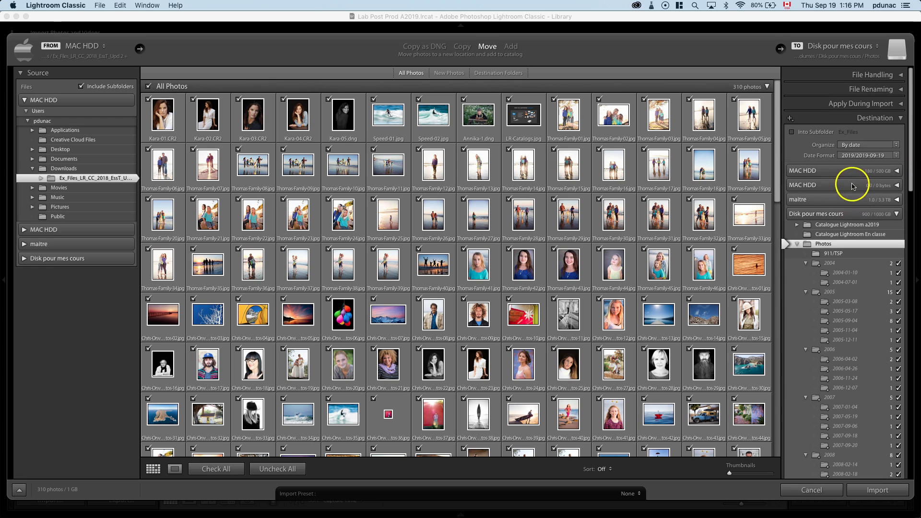
Organize the destination by original folders, review the previewed subfolders under Photos, and collapse the incoming folder
left_click(850, 144)
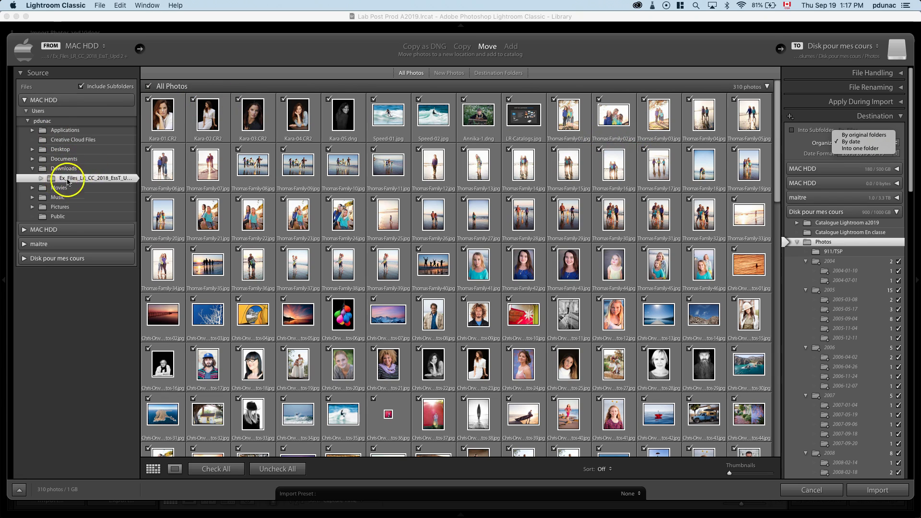
left_click(867, 138)
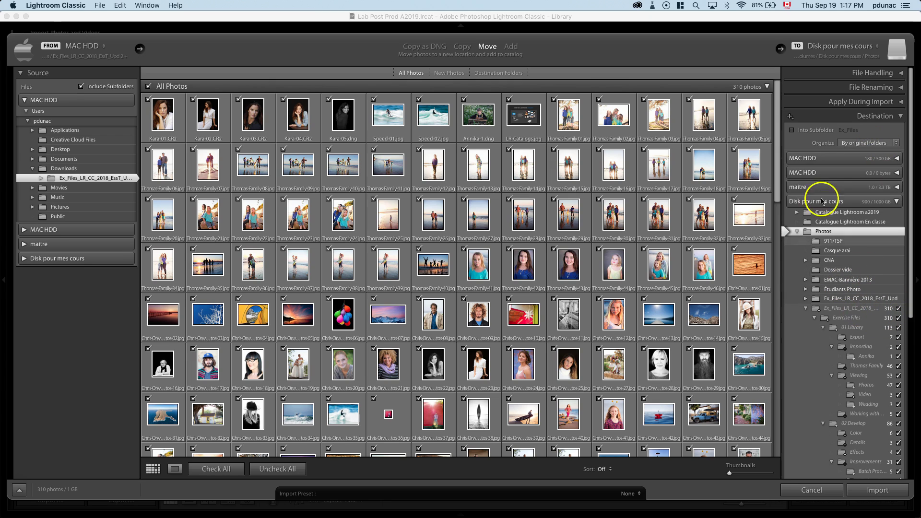
left_click(806, 309)
left_click(806, 310)
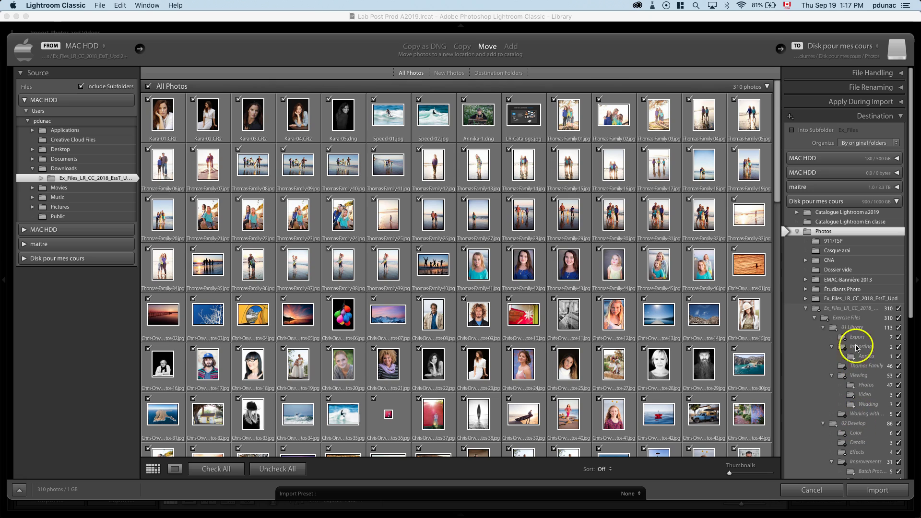
scroll(861, 369, "down", 6)
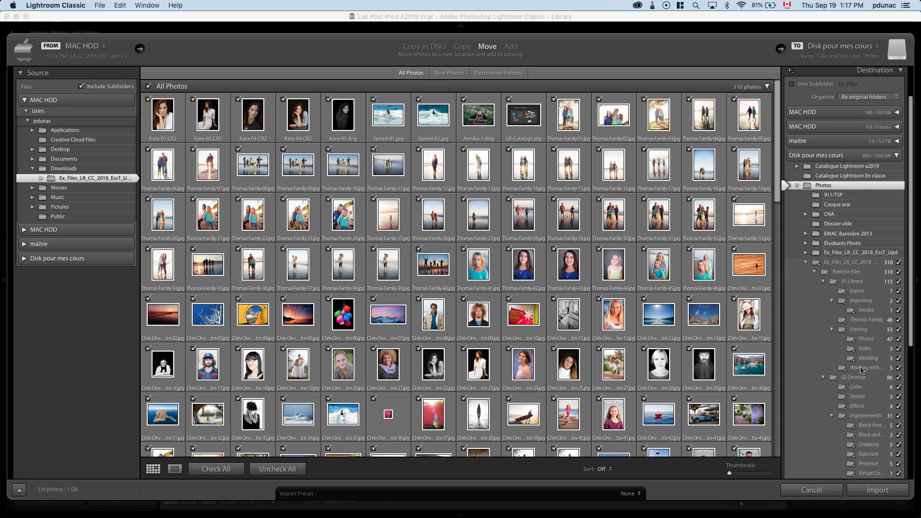
scroll(861, 369, "down", 4)
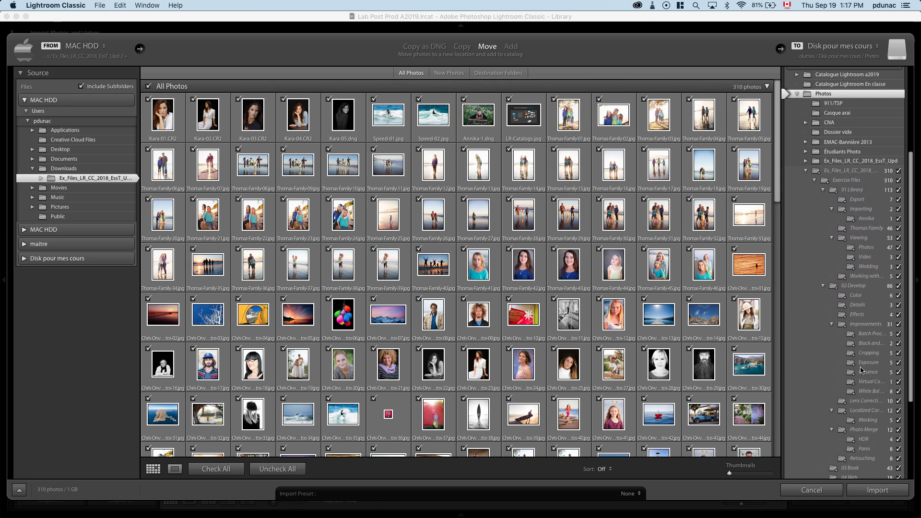
scroll(861, 367, "up", 3)
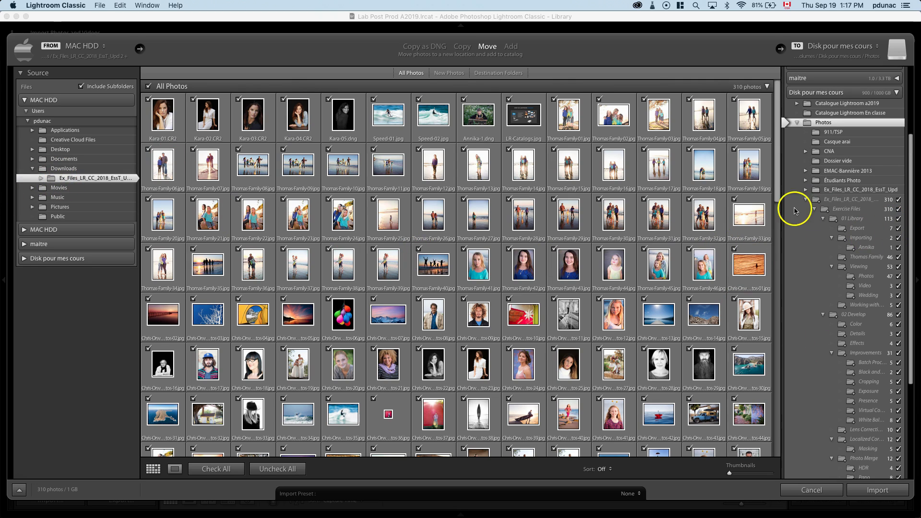
left_click(805, 200)
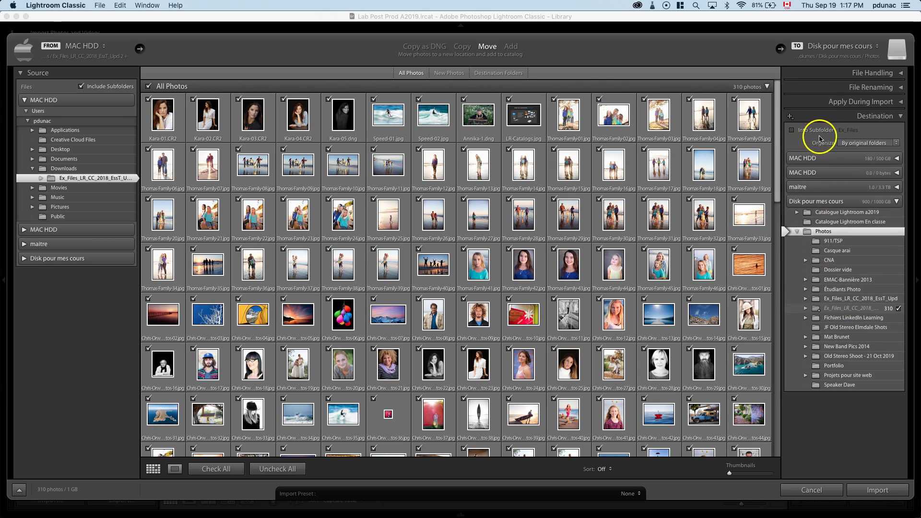
Keep the Into Subfolder option off and import the photos into the Photos folder on Disk pour mes cours
left_click(792, 131)
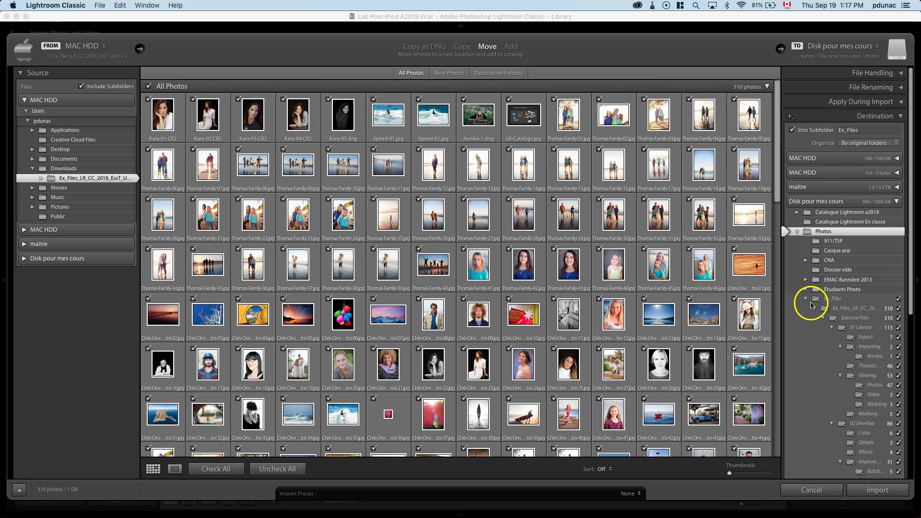
left_click(792, 130)
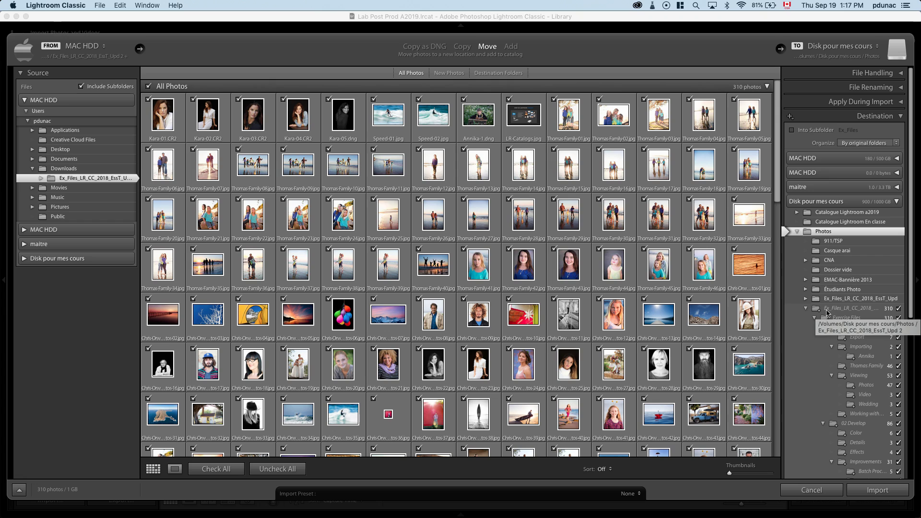
left_click(876, 493)
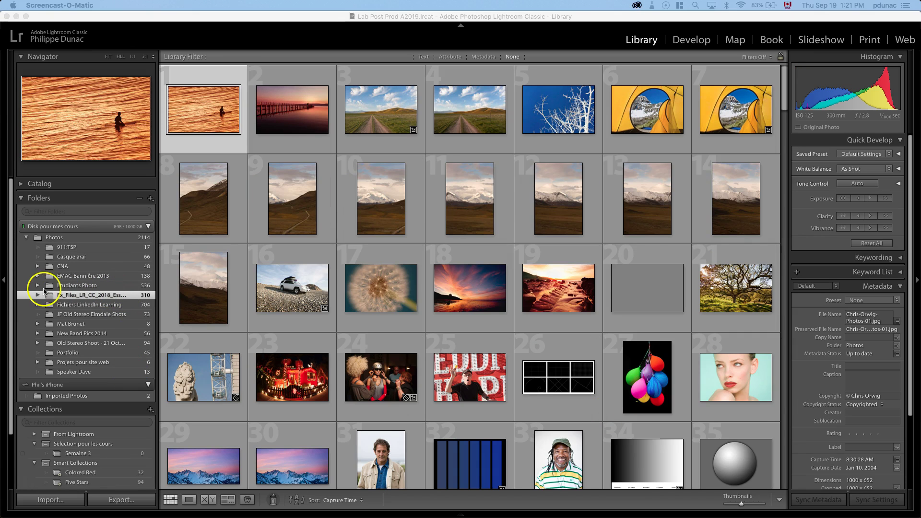
Check the subfolders of the imported Ex_Files_LR_CC_2018 folder and its Exercise Files folder in the library, and collapse them again
left_click(38, 296)
left_click(38, 296)
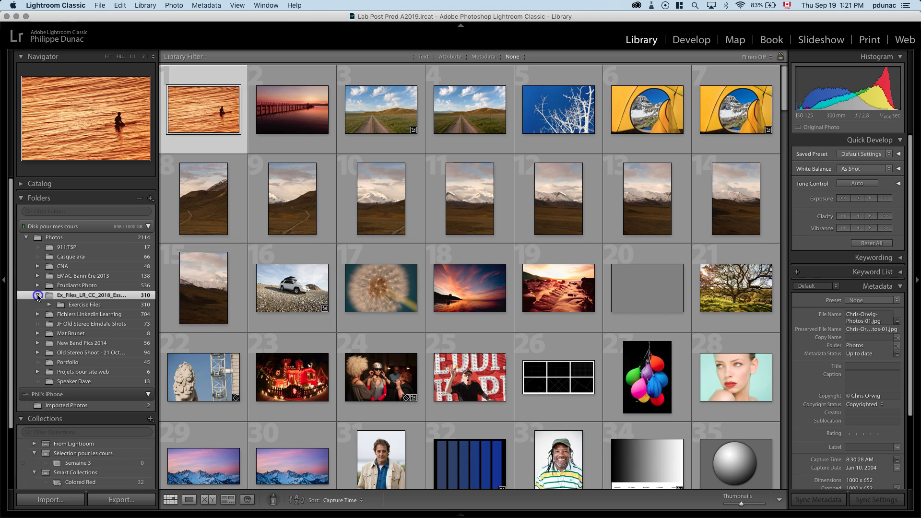
left_click(38, 296)
left_click(49, 306)
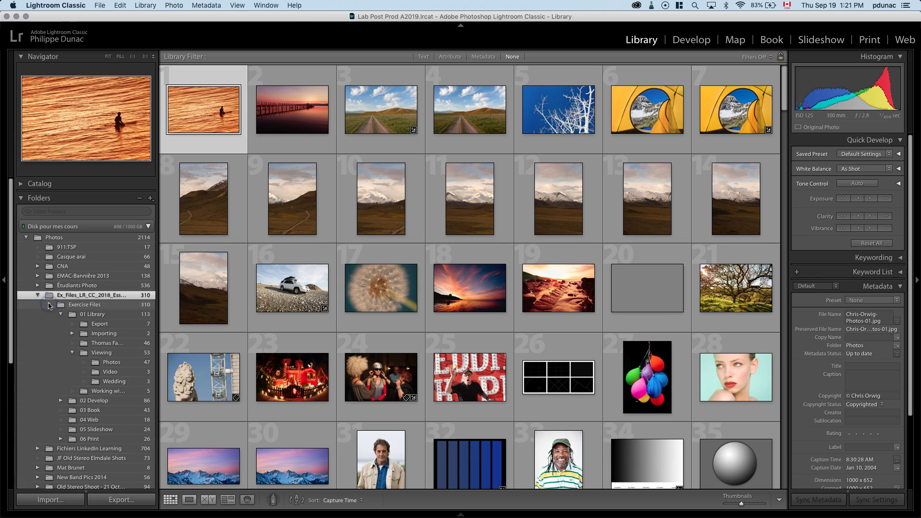
left_click(49, 306)
left_click(38, 295)
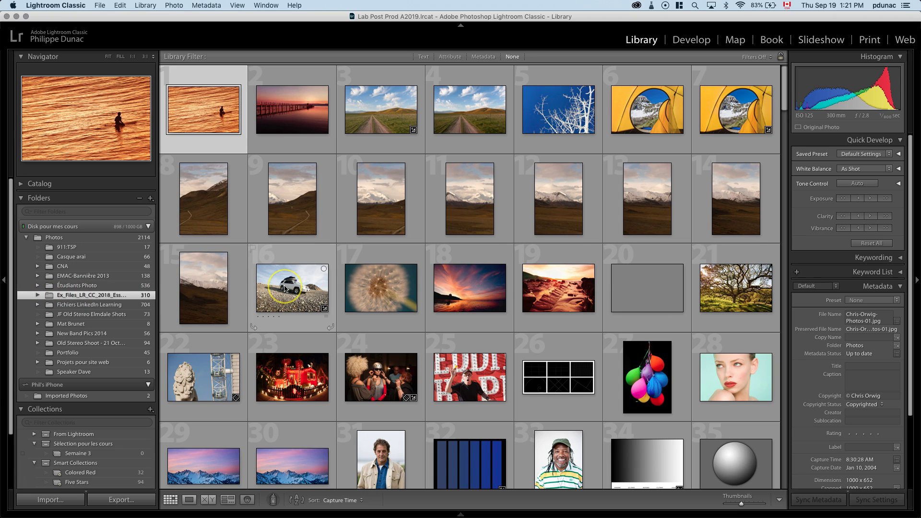
Switch to Finder, check whether the source's Exercise Files > 02 Develop > Details folder in Downloads still holds files, and return to Lightroom Classic
key("ctrl+Right")
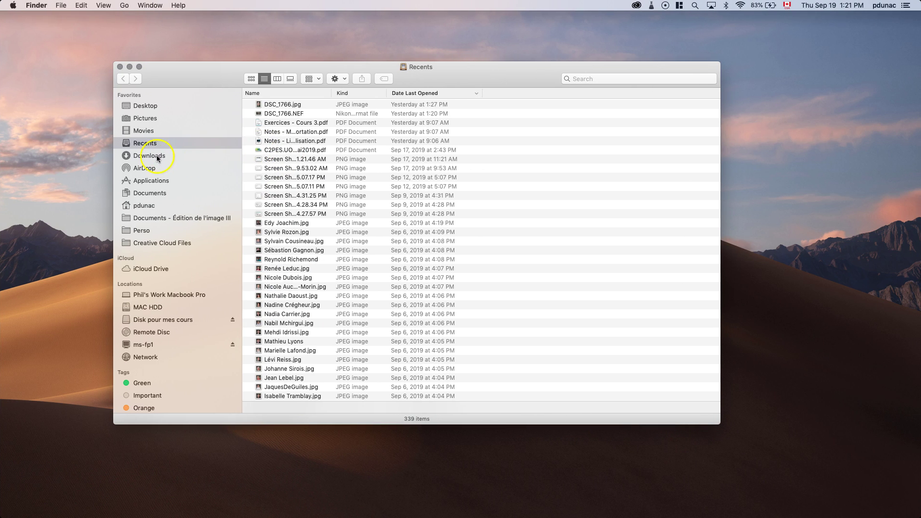
left_click(142, 140)
left_click(281, 92)
double_click(281, 92)
double_click(271, 89)
double_click(276, 96)
double_click(275, 98)
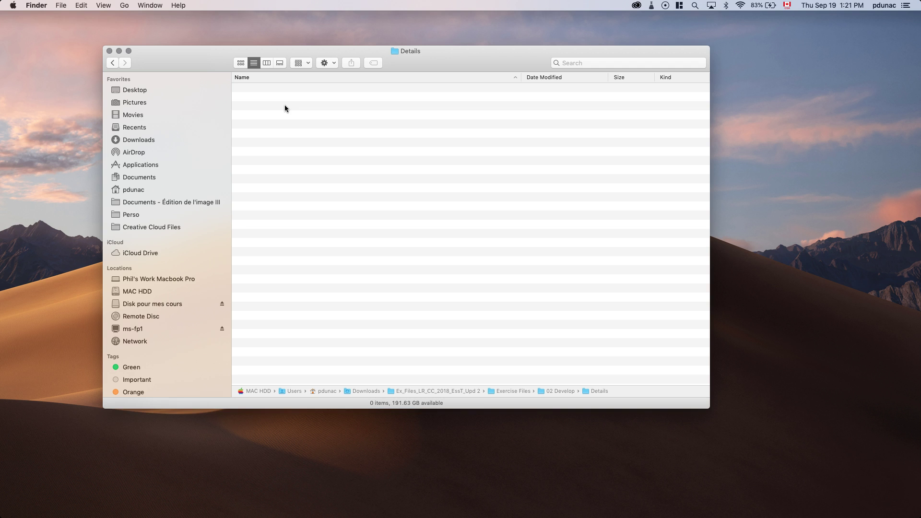
key("ctrl+Left")
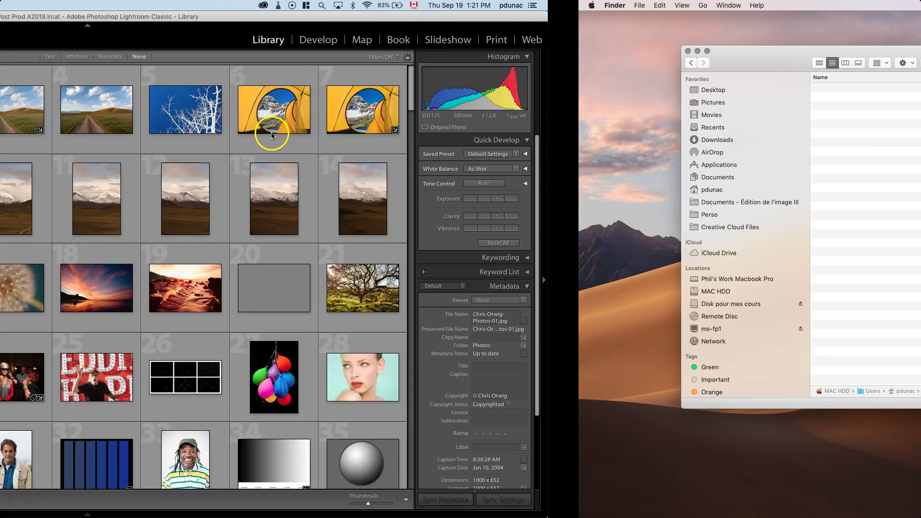